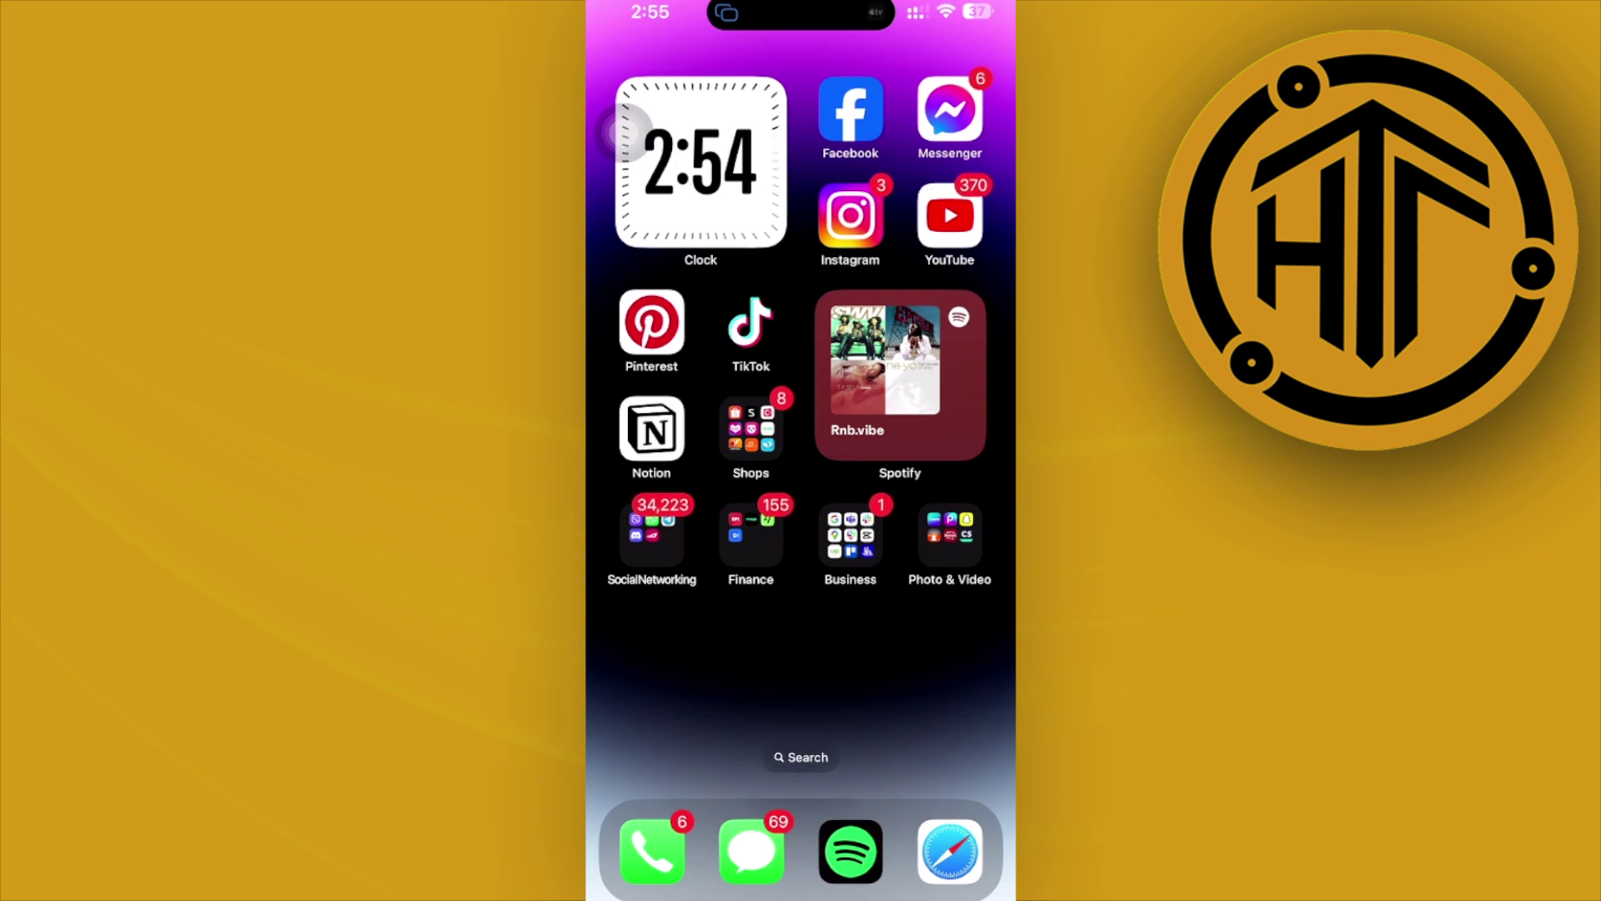
Step: Launch Facebook from the Home Screen and go to its Menu page
left_click(851, 110)
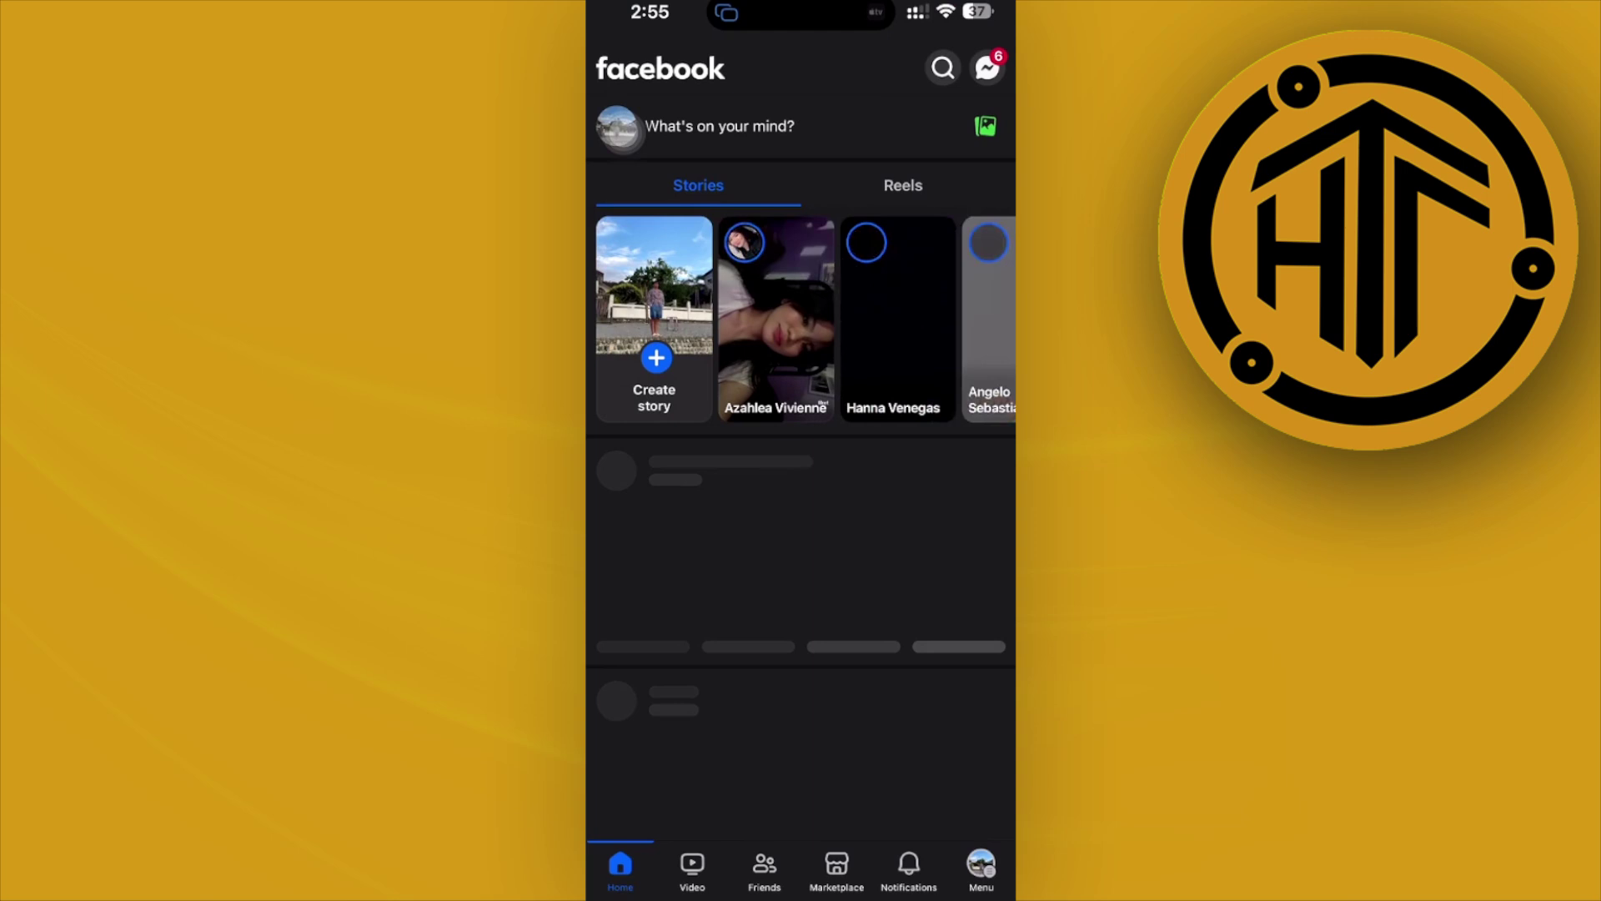
left_click(981, 865)
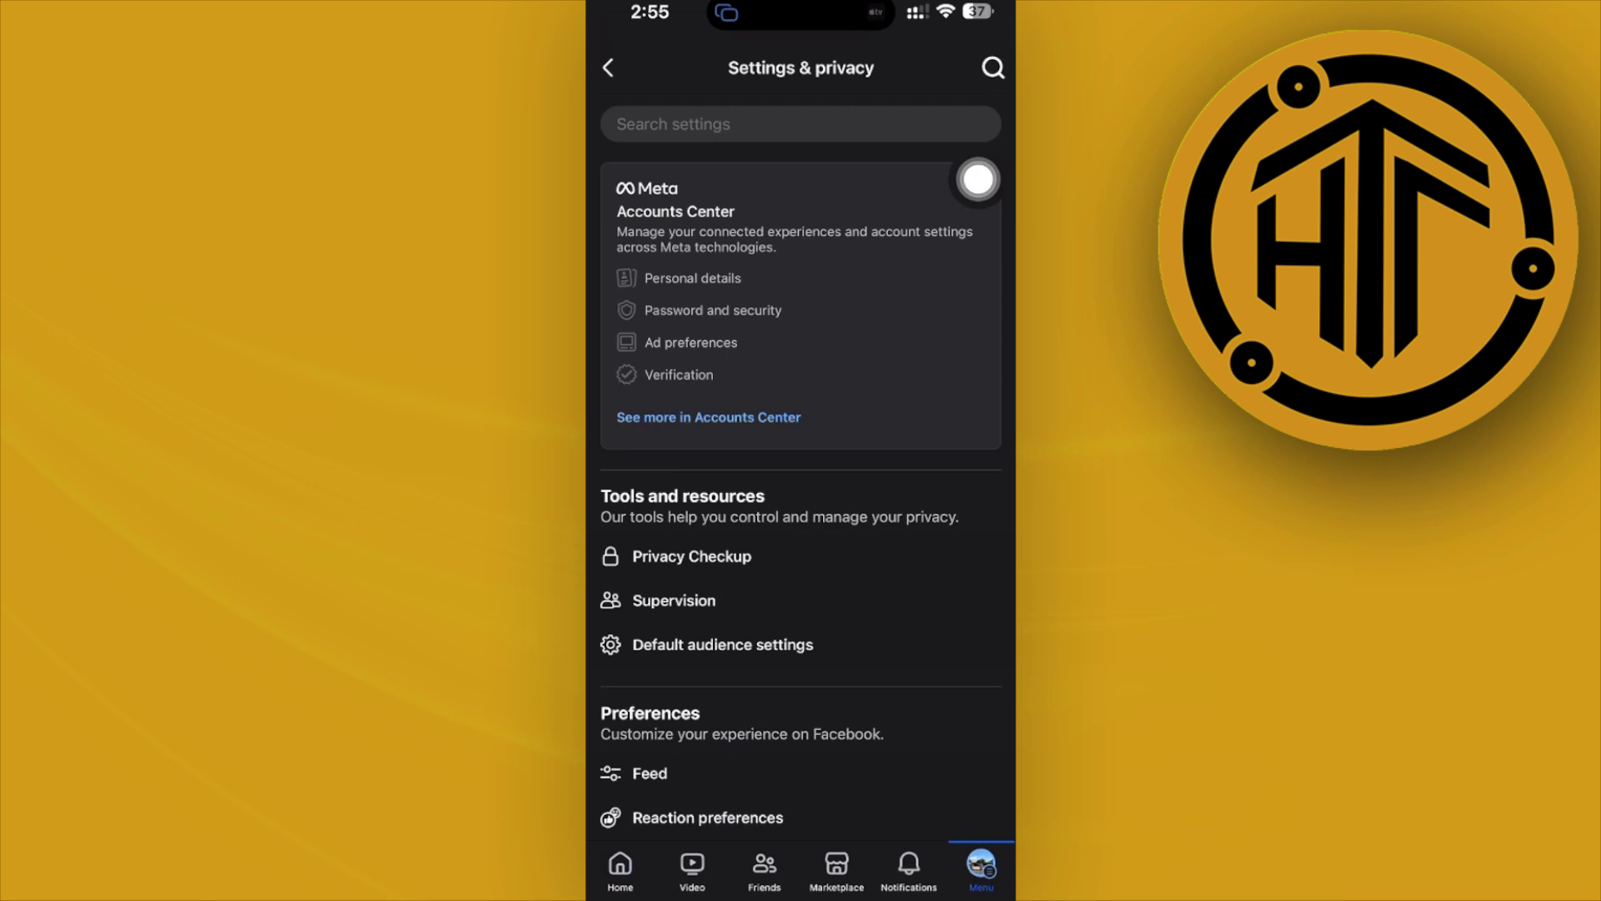
scroll(801, 450, "down", 5)
scroll(801, 450, "down", 5)
scroll(801, 450, "down", 5)
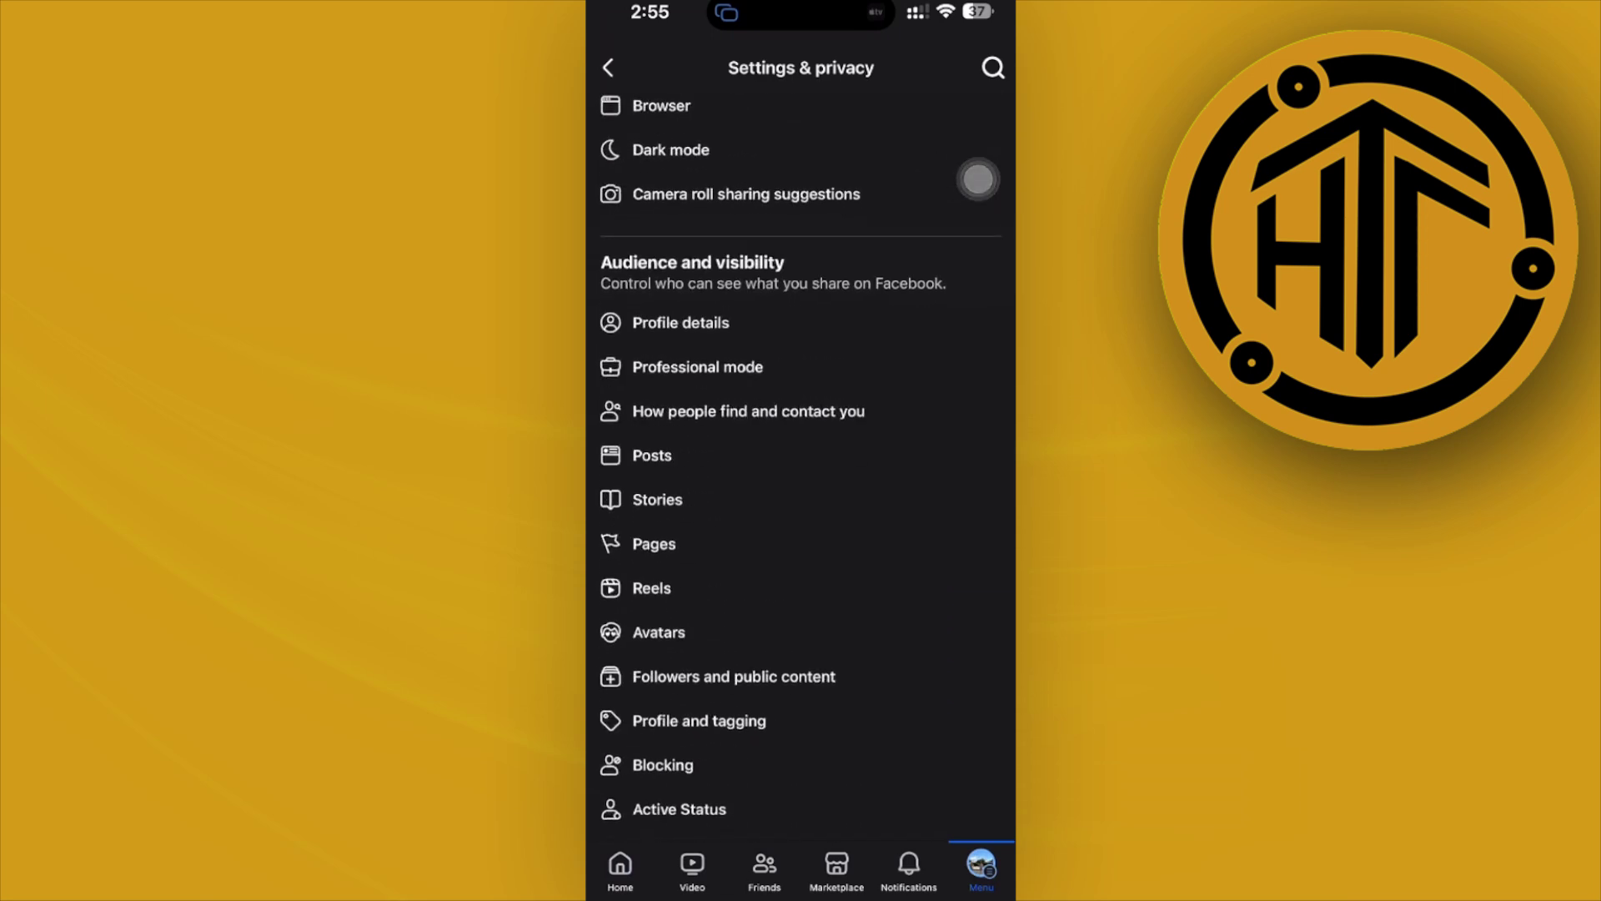
scroll(801, 451, "down", 5)
scroll(800, 451, "down", 5)
scroll(801, 450, "down", 5)
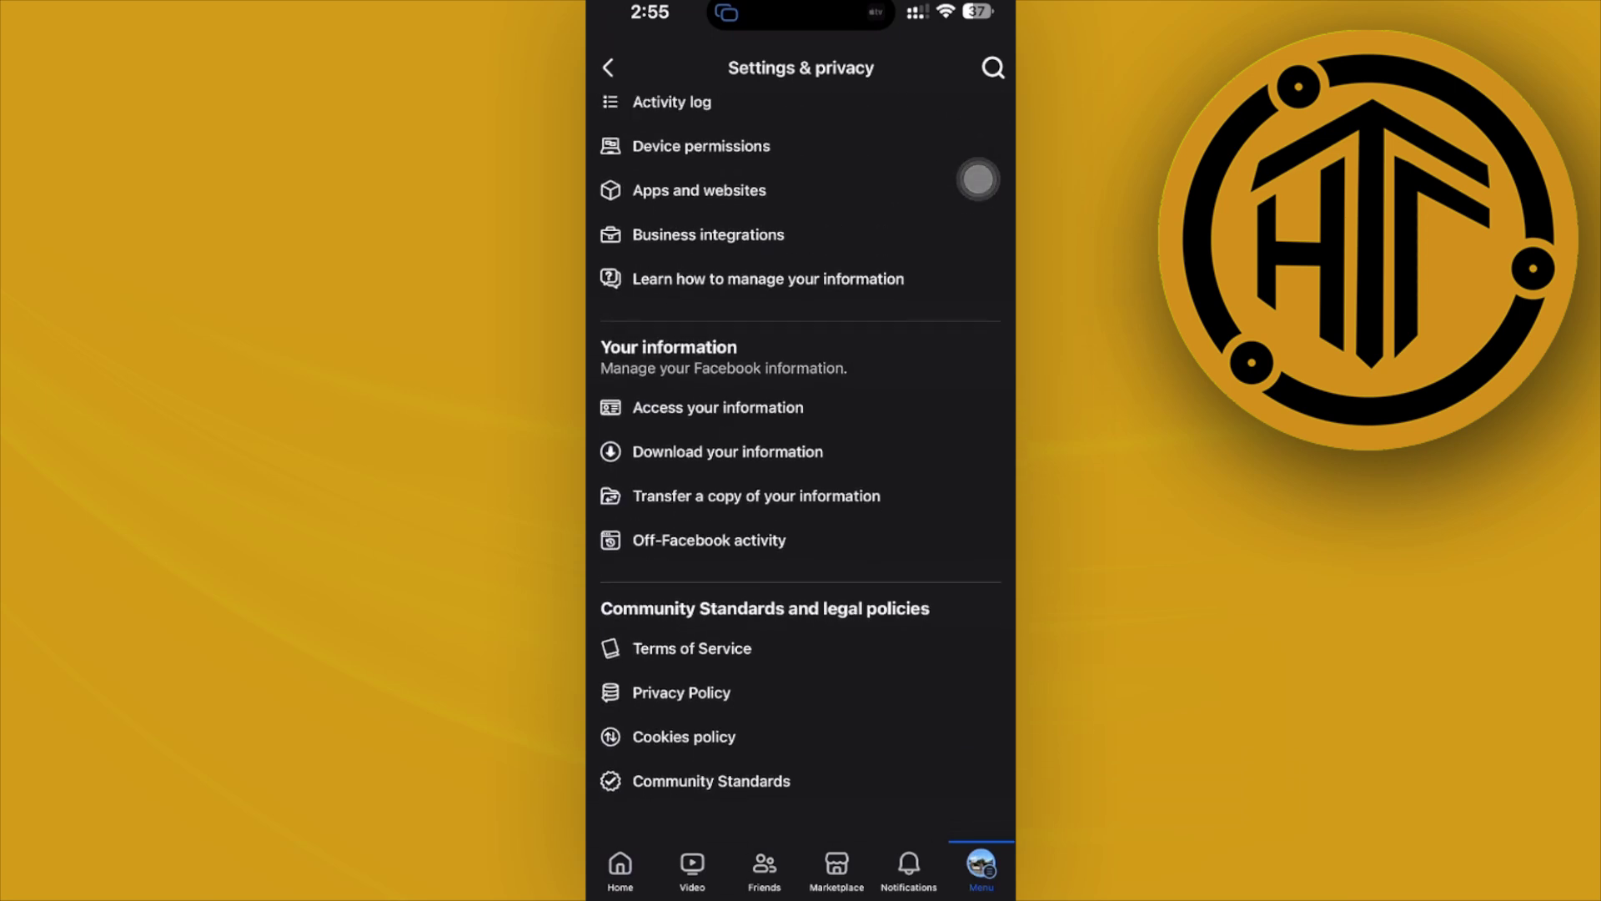
scroll(800, 451, "up", 3)
scroll(801, 451, "up", 3)
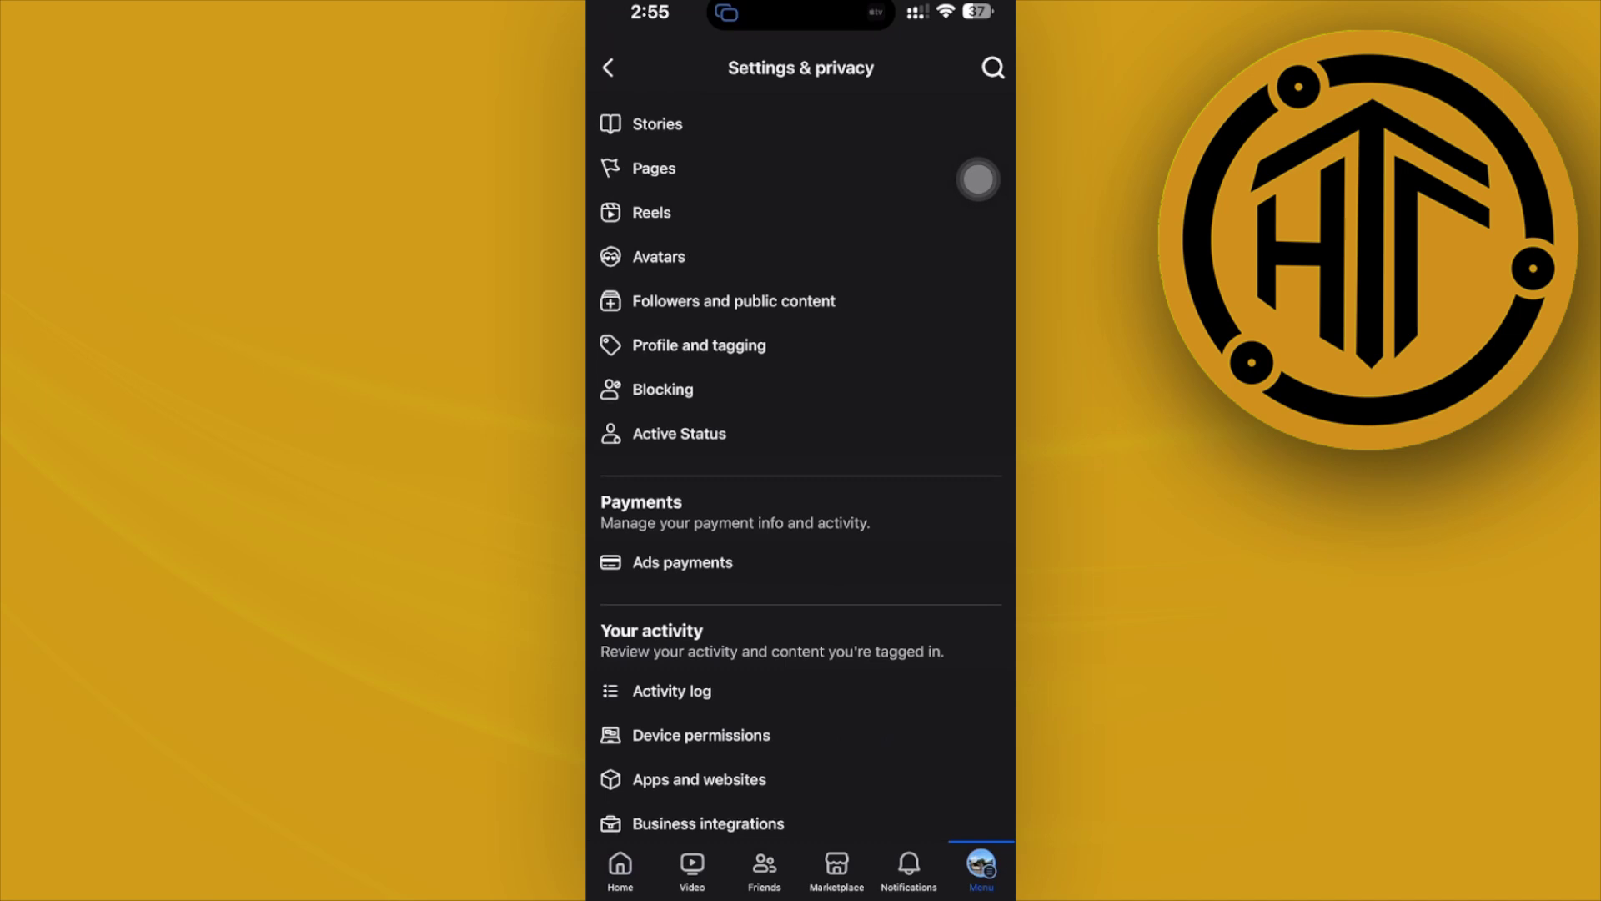
scroll(802, 451, "up", 3)
scroll(802, 450, "up", 3)
scroll(800, 450, "up", 3)
scroll(800, 451, "up", 3)
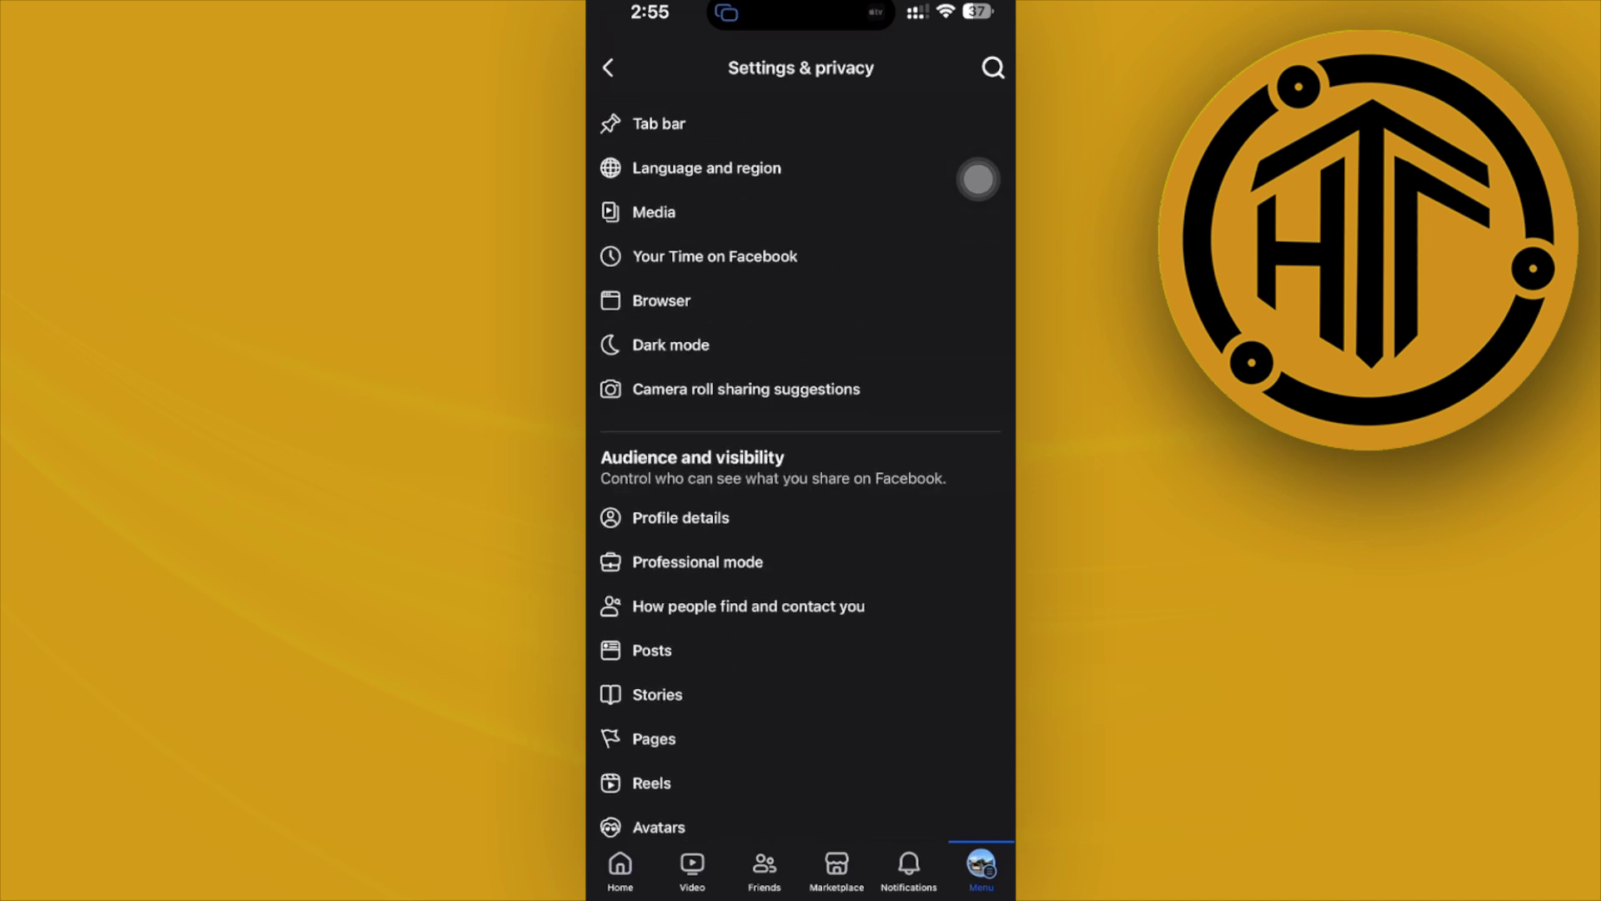
scroll(801, 450, "up", 3)
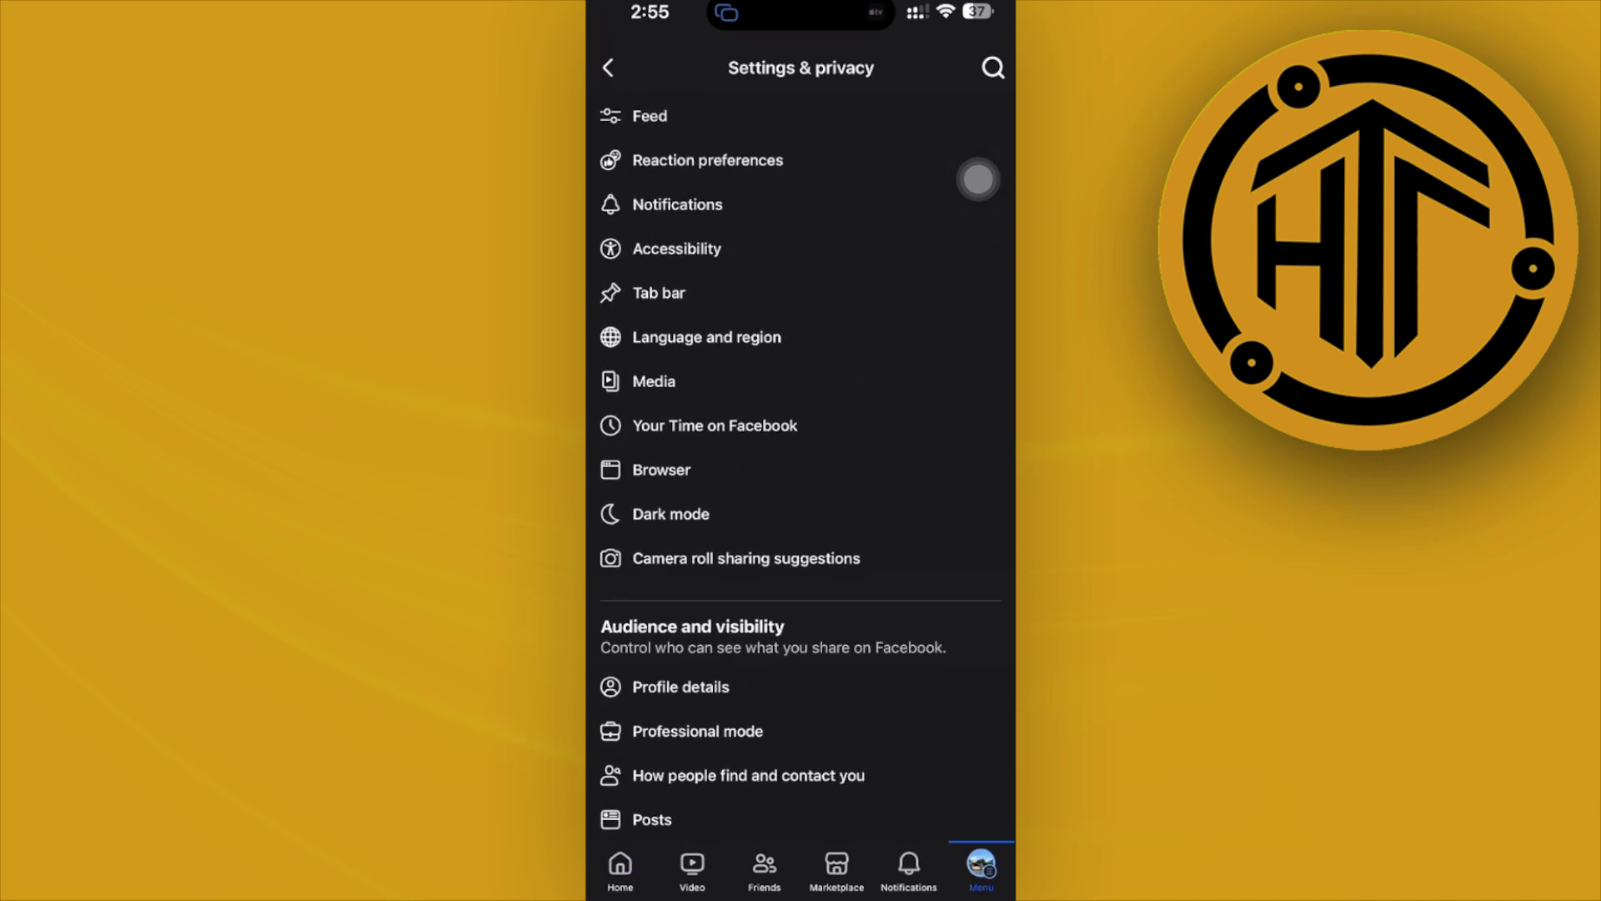
scroll(800, 450, "down", 2)
scroll(800, 450, "down", 2)
scroll(801, 451, "down", 1)
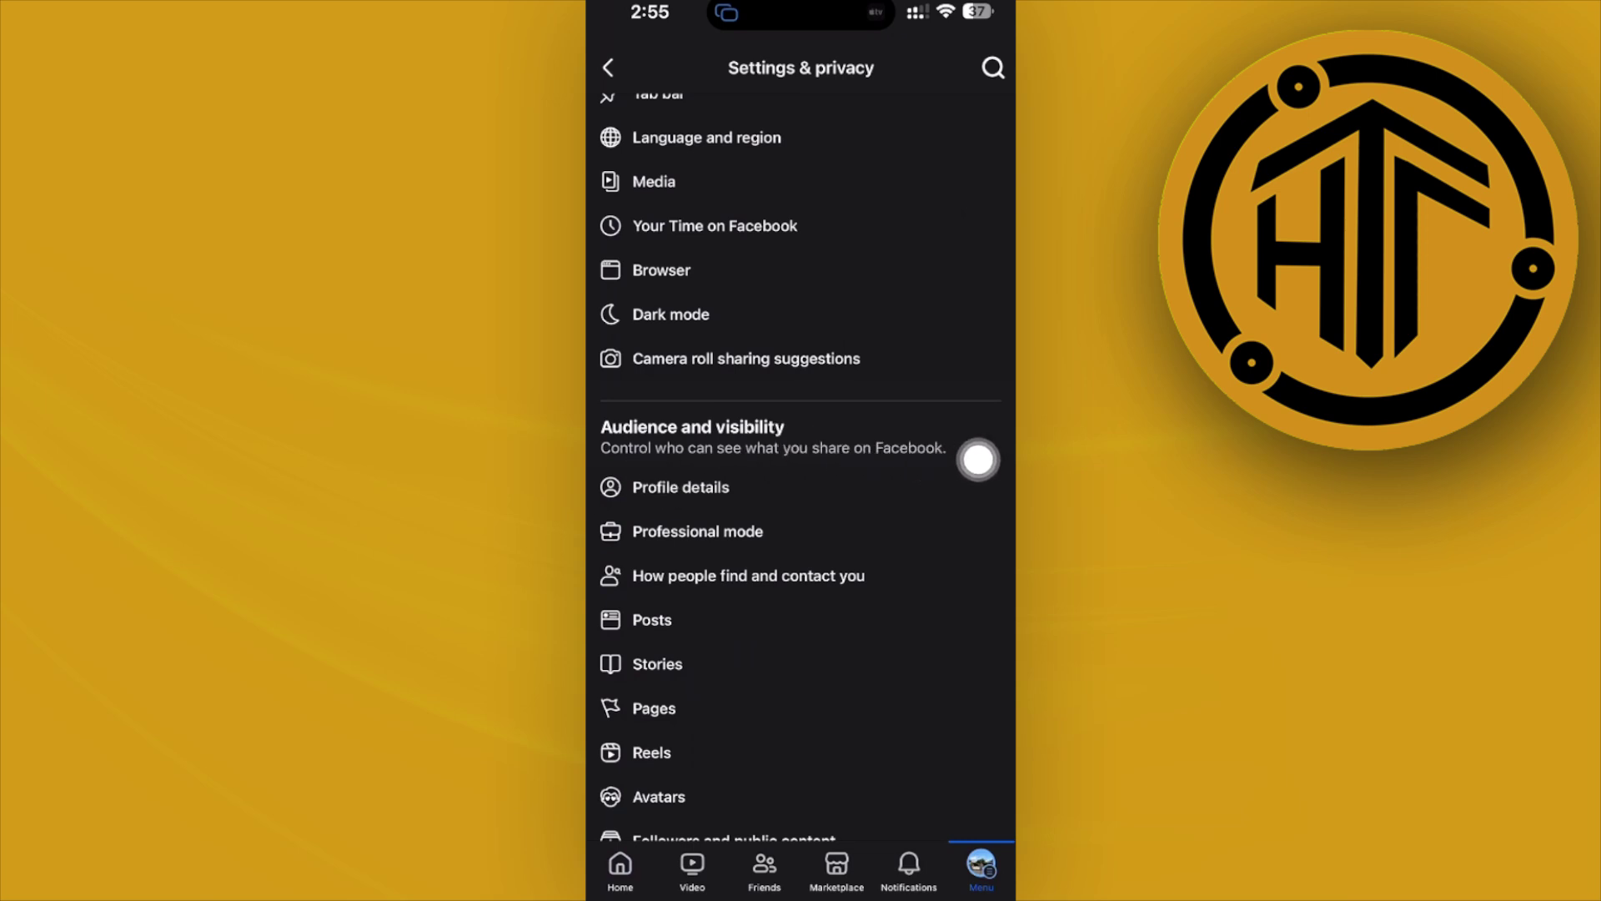
scroll(979, 459, "down", 1)
scroll(978, 459, "down", 1)
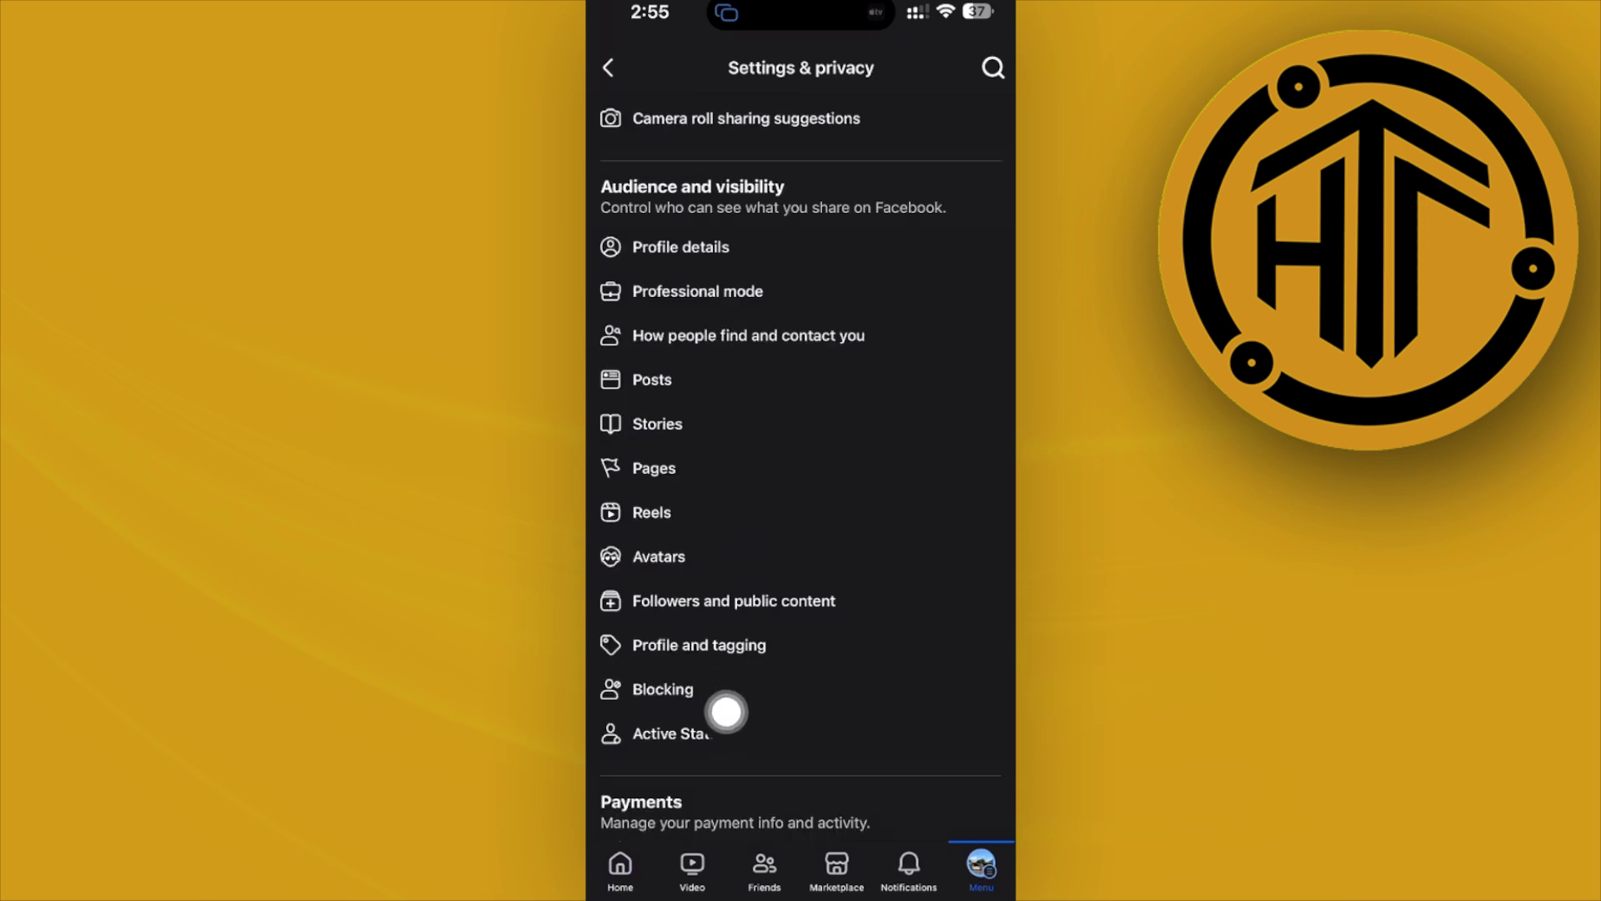
Step: Go to Profile and tagging under Audience and visibility
left_click(621, 651)
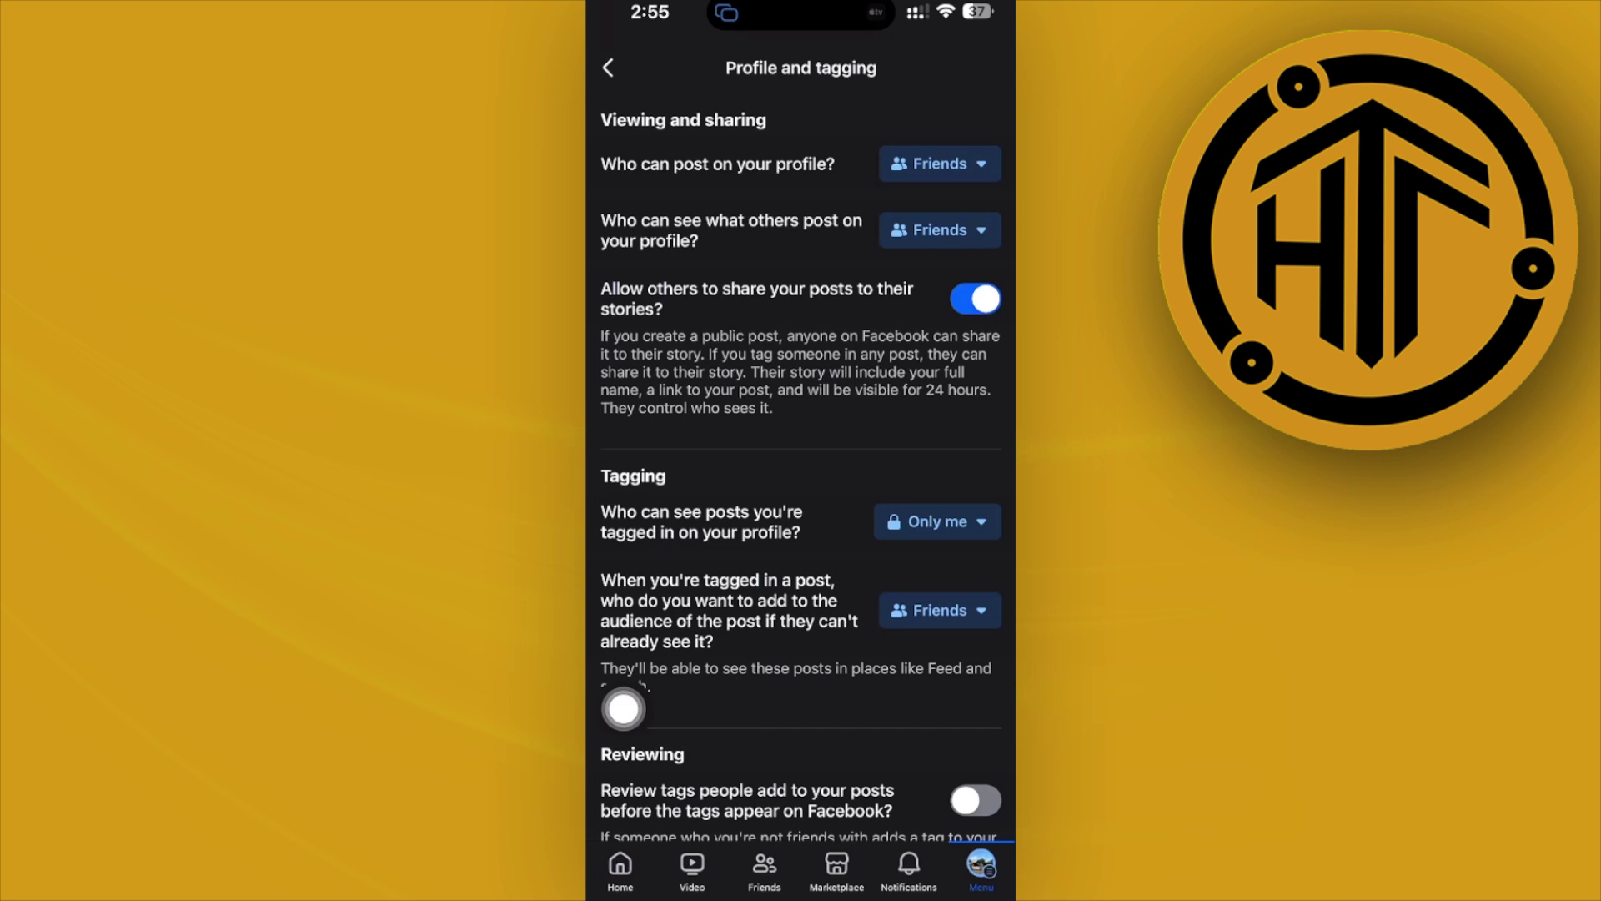
scroll(622, 710, "down", 1)
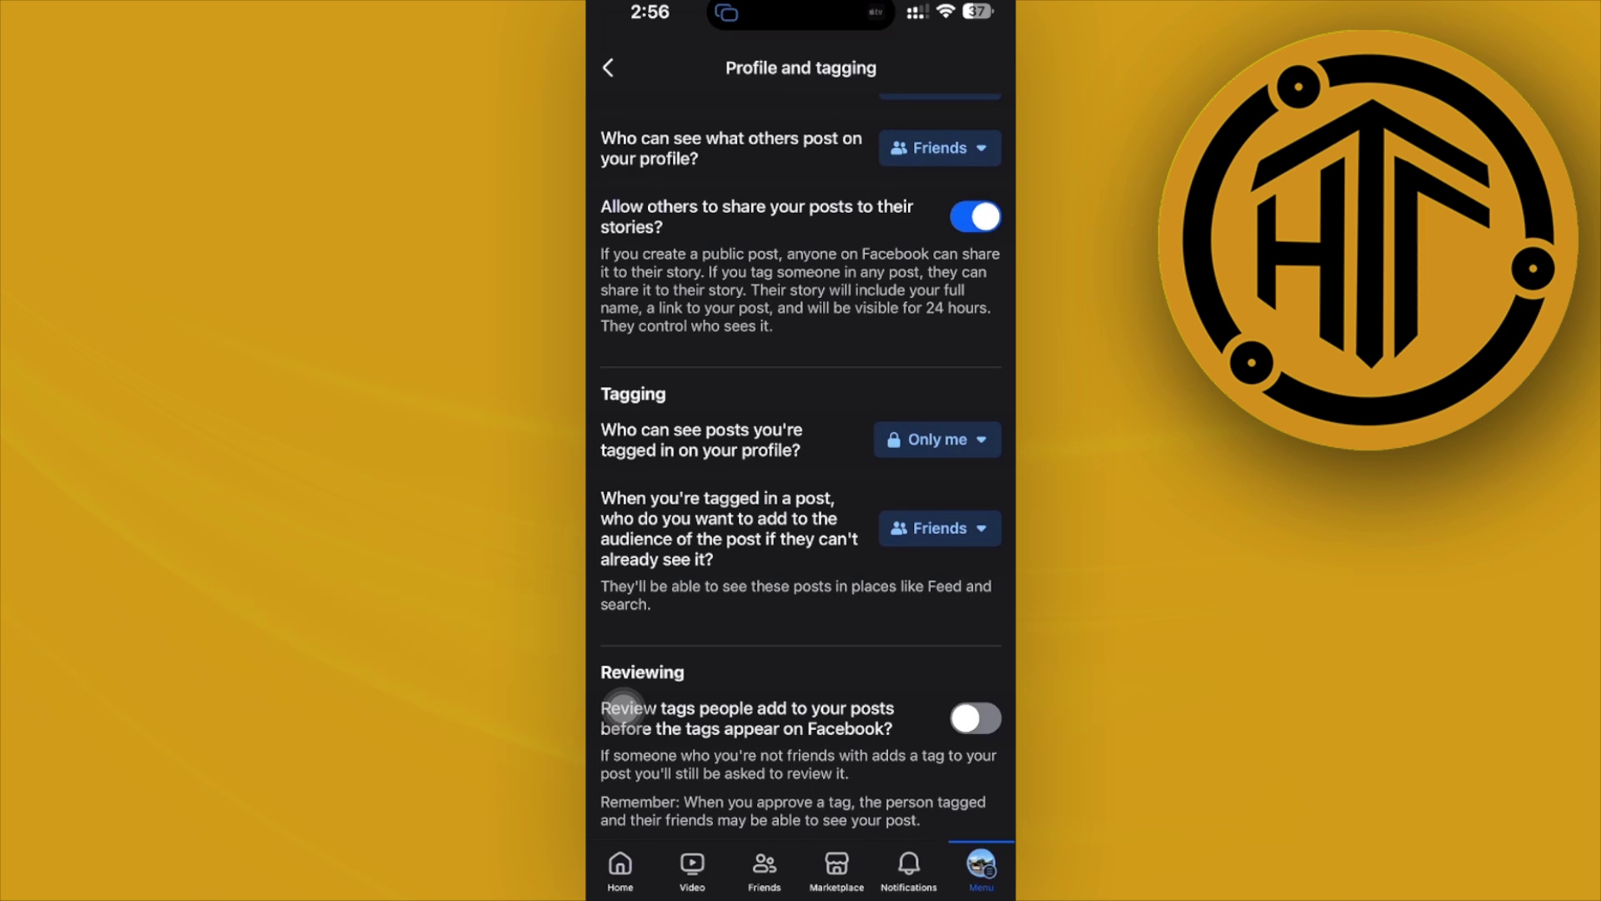
left_click(939, 527)
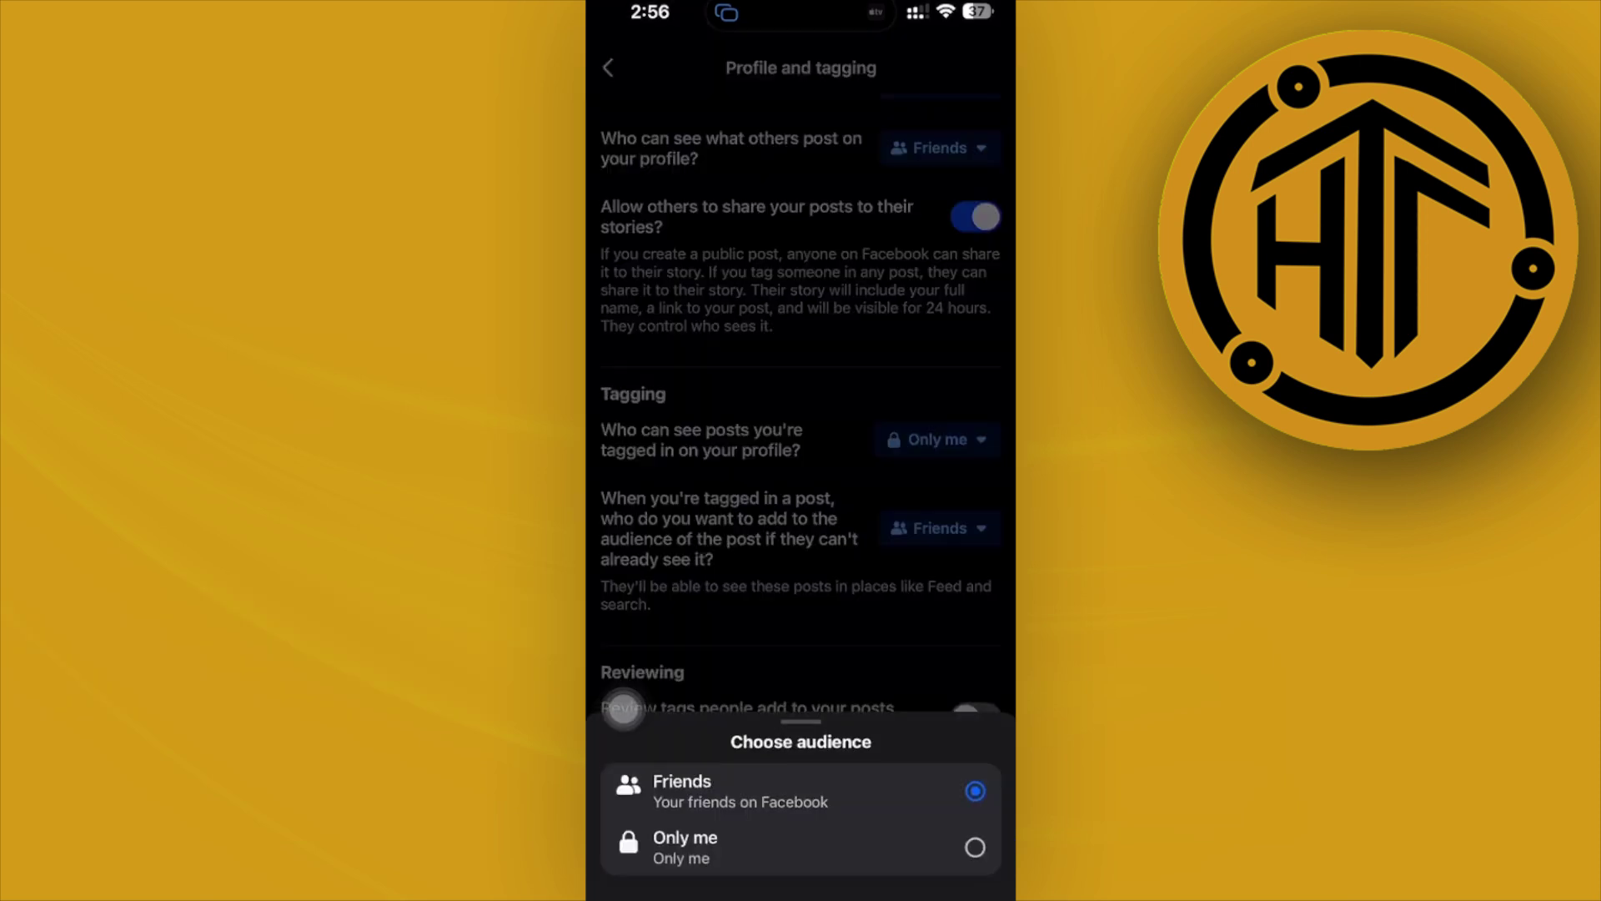
left_click(651, 791)
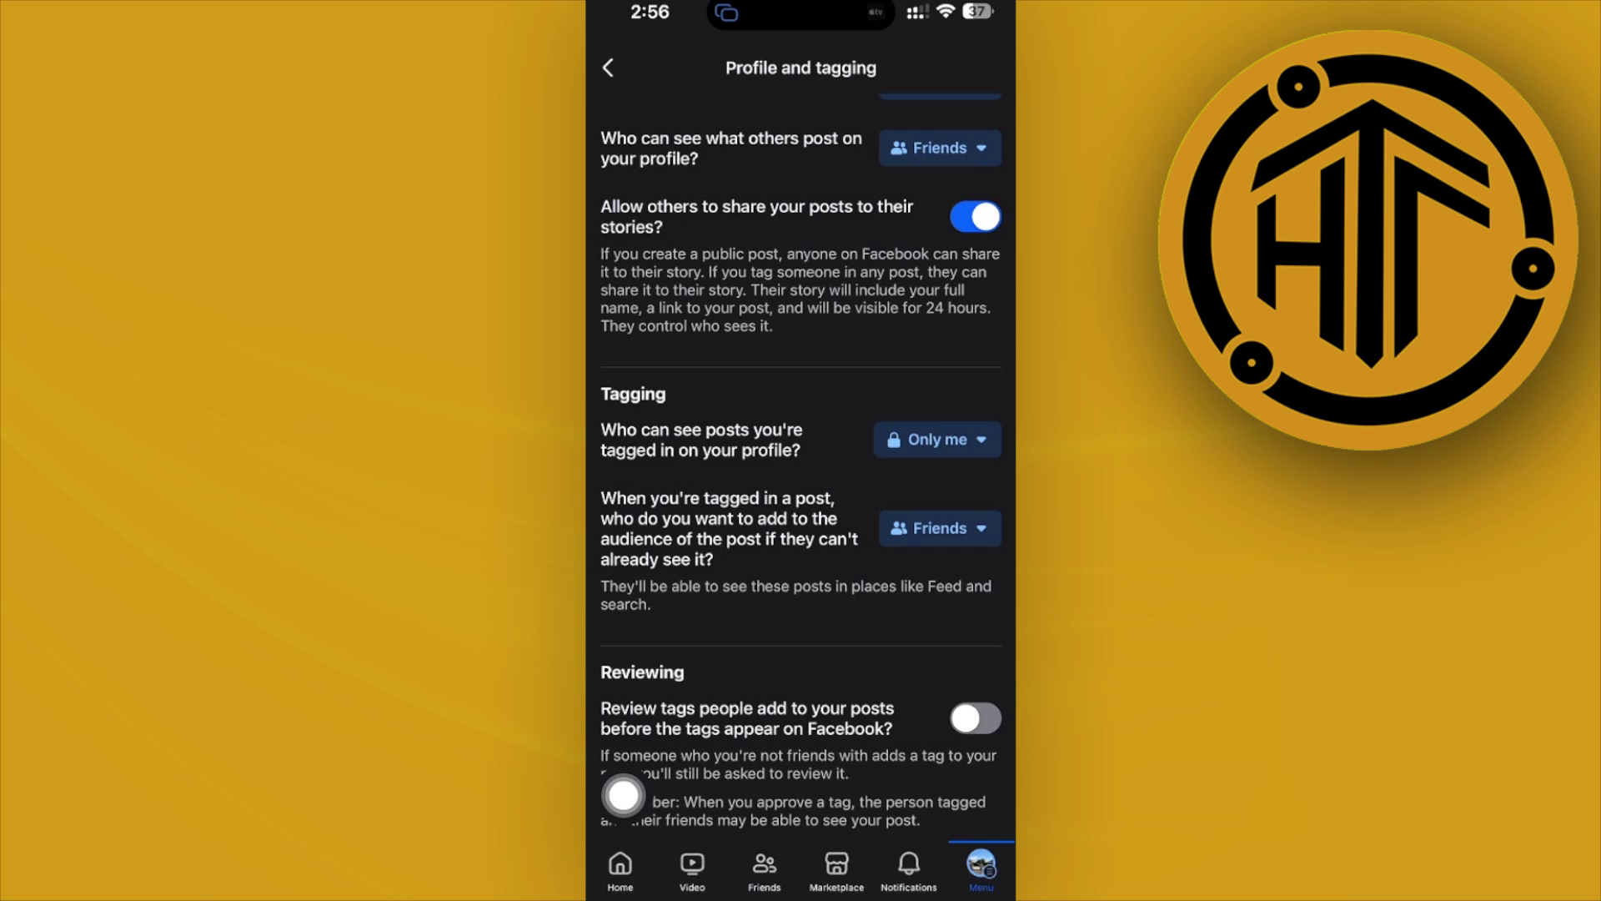
left_click(936, 440)
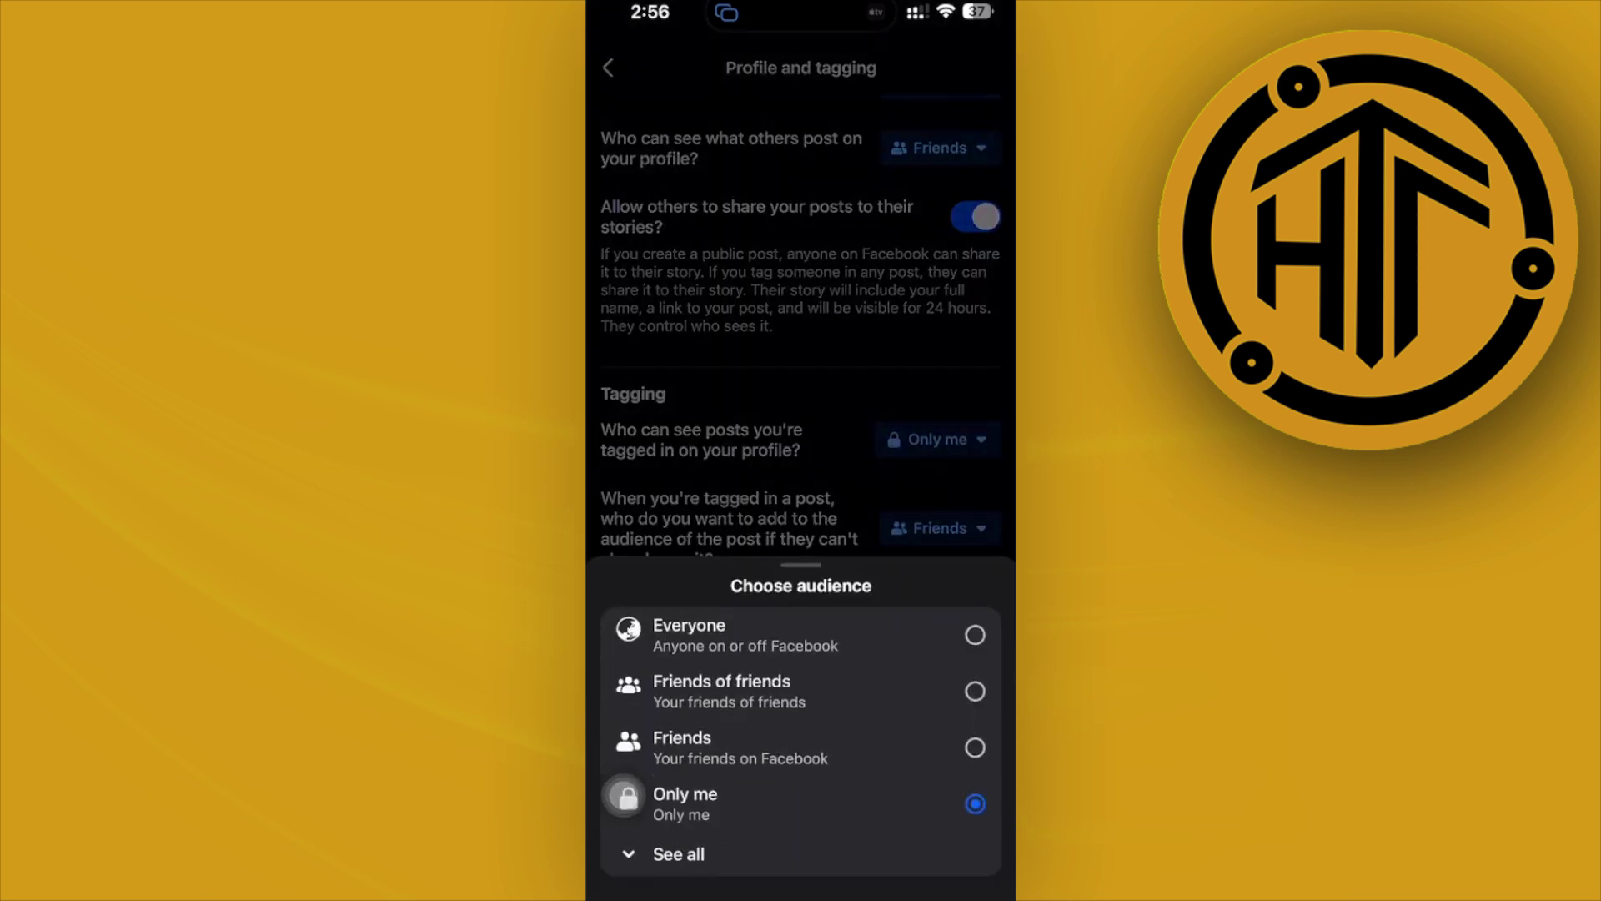
Step: Keep tagged-post visibility as Only me and scroll down to the Reviewing toggles
left_click(682, 802)
scroll(801, 451, "up", 2)
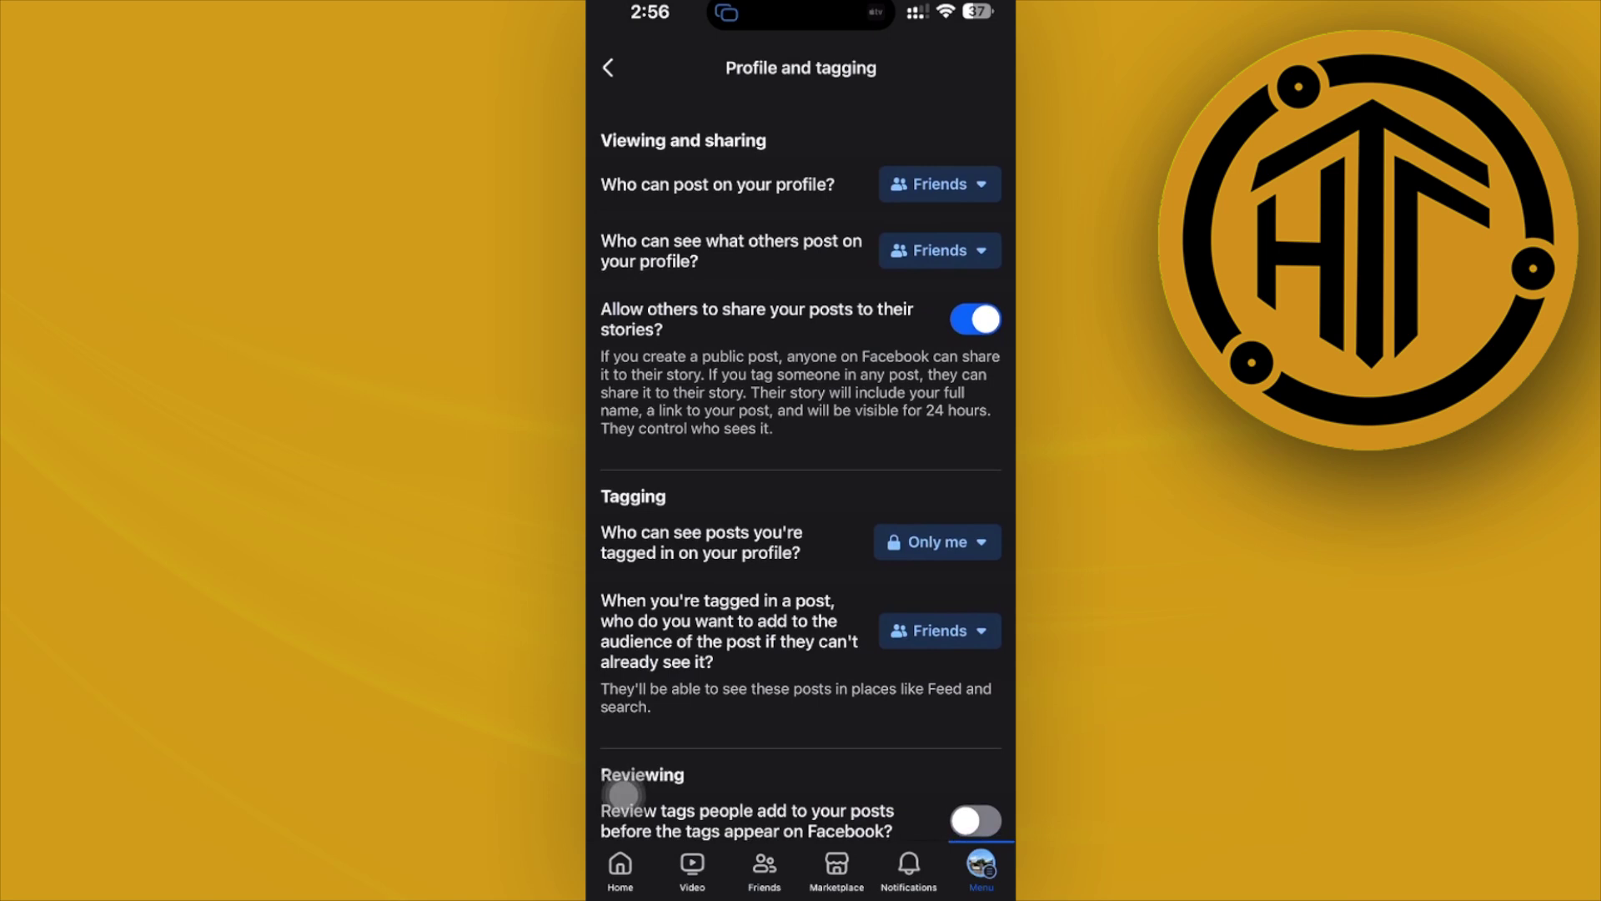
scroll(802, 500, "down", 3)
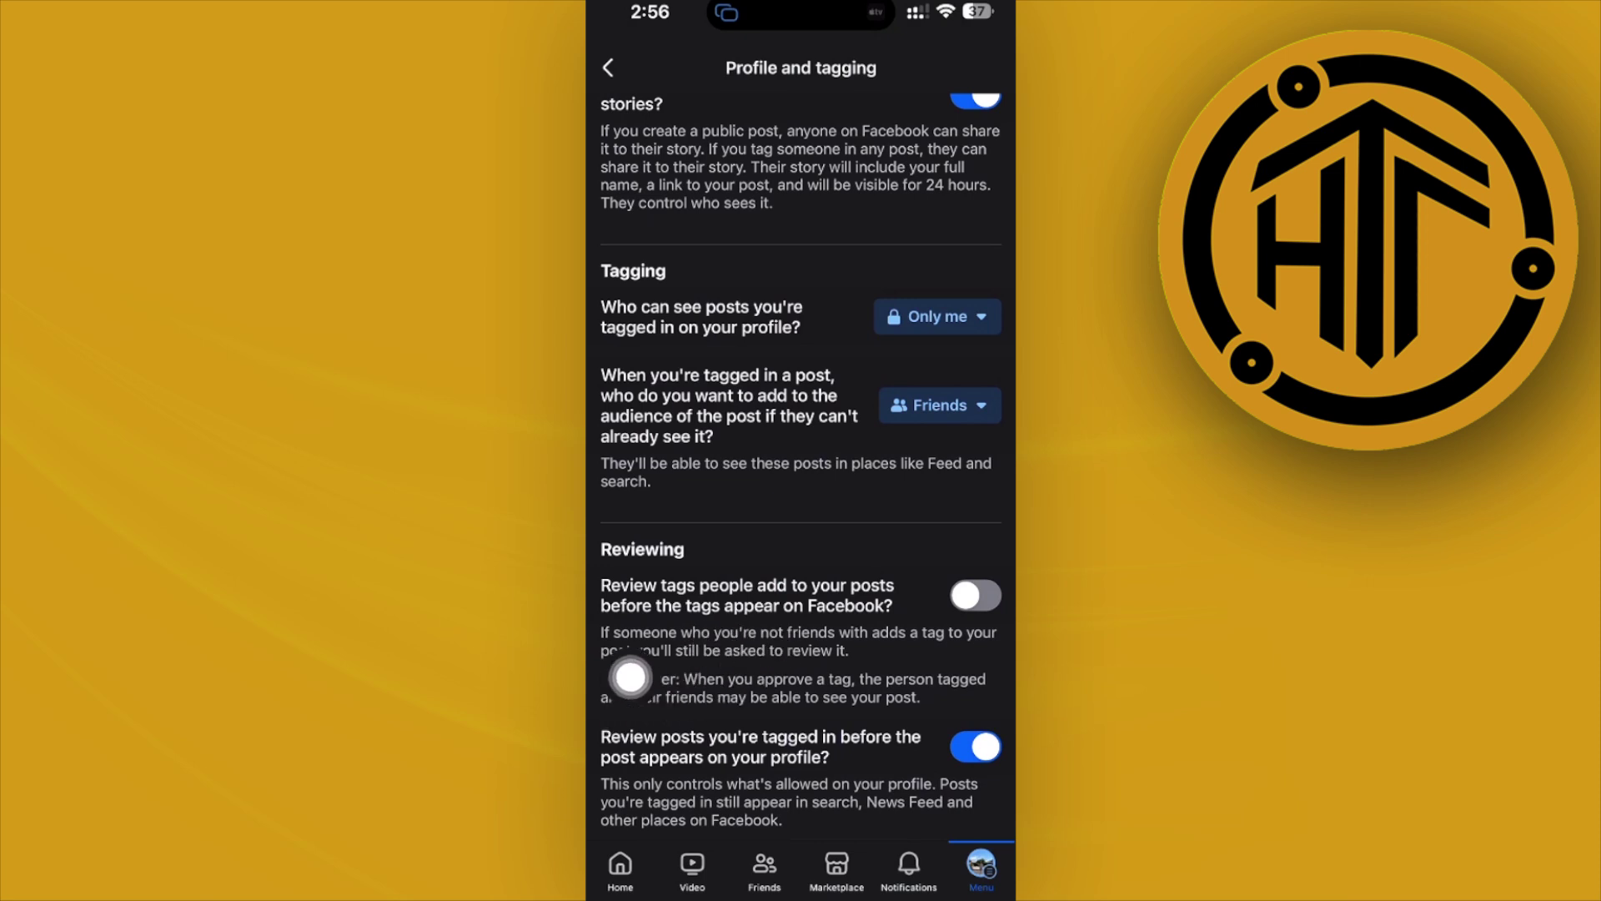
mouse_move(623, 707)
left_mouse_down()
mouse_move(623, 591)
mouse_move(639, 656)
left_mouse_up()
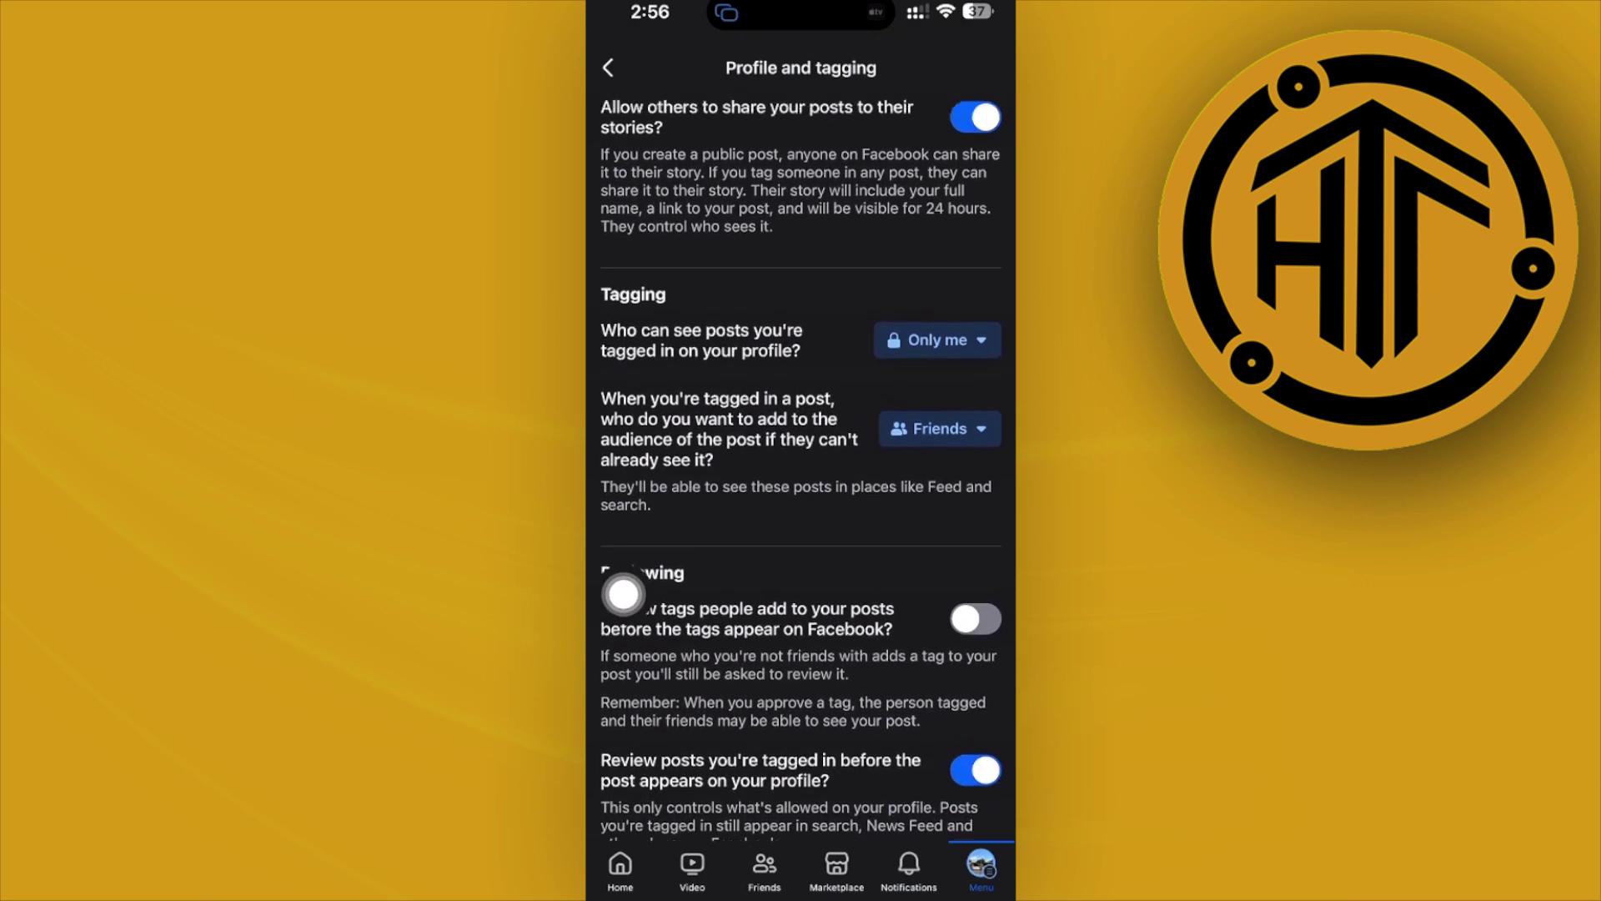